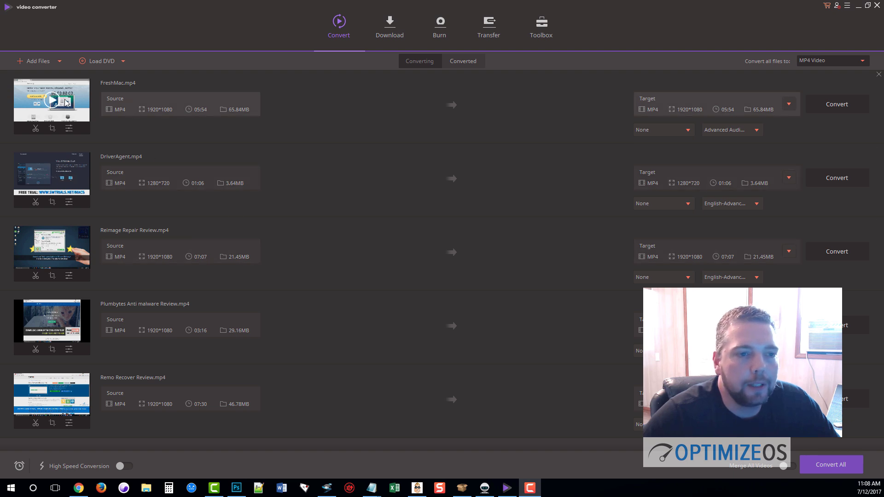
left_click(38, 131)
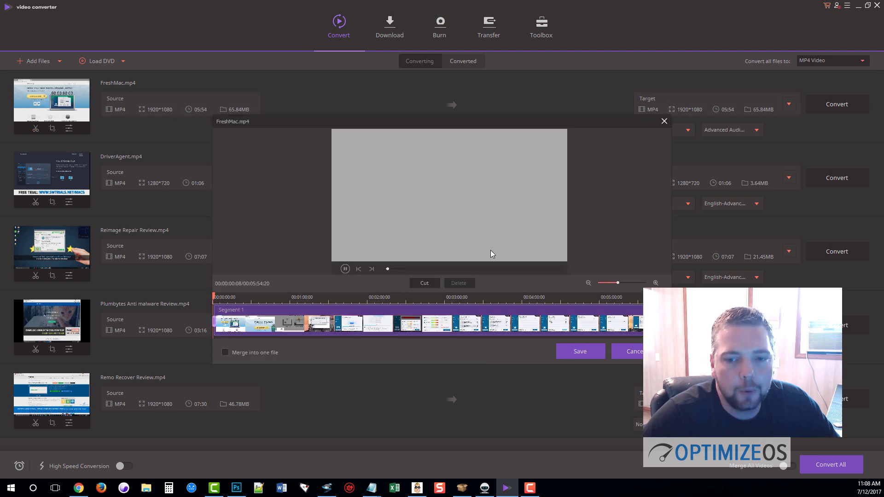
left_click(344, 269)
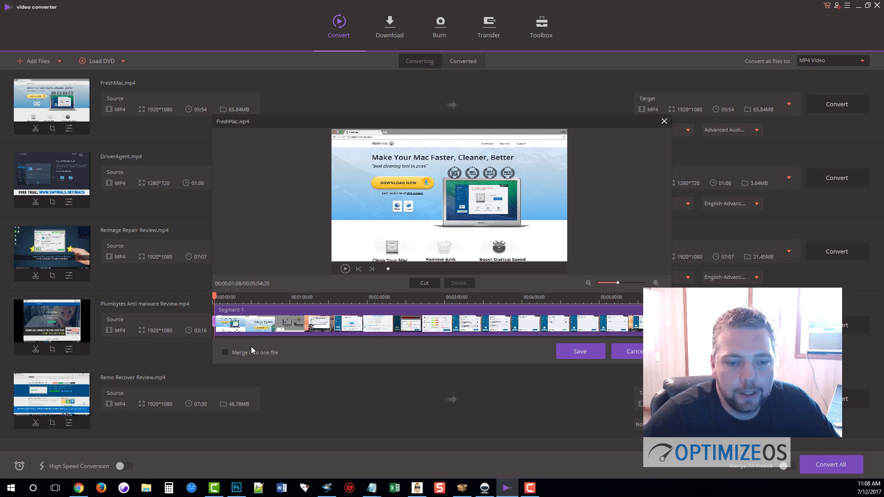
left_click(627, 351)
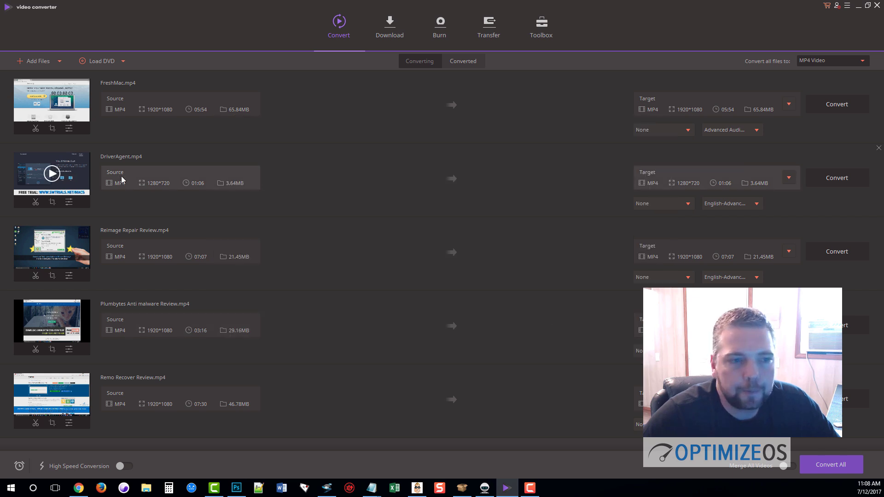
left_click(68, 131)
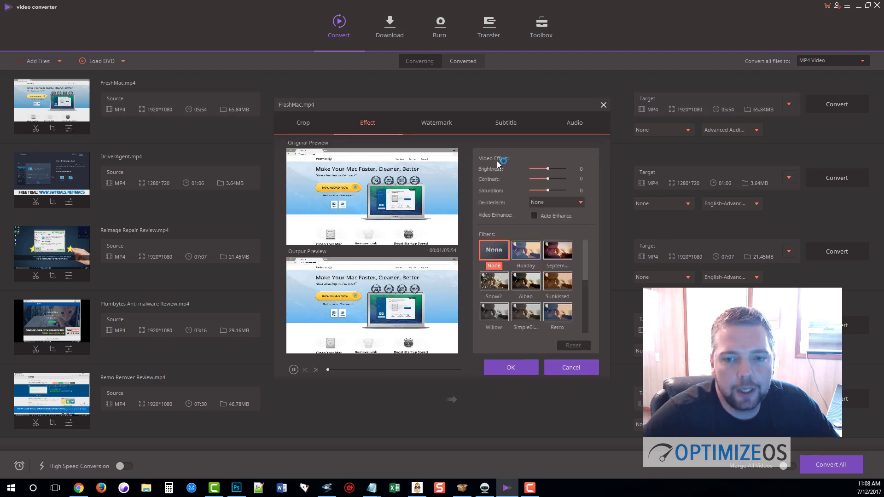
left_click(293, 370)
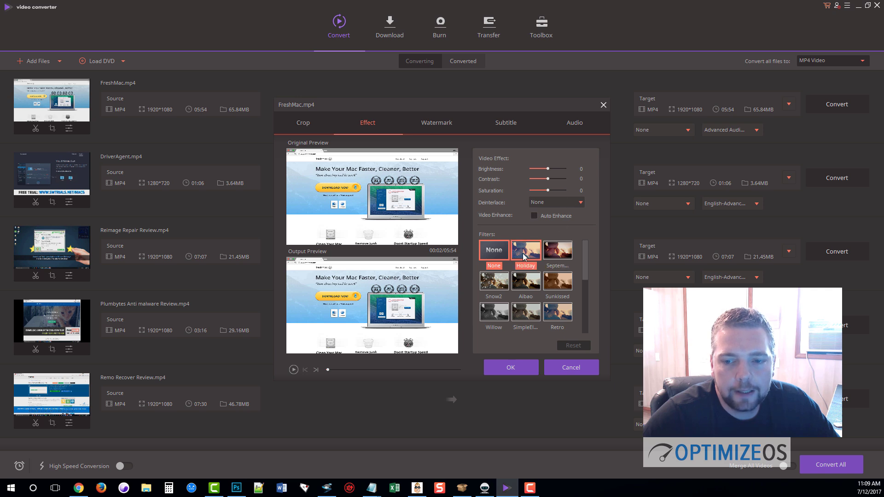
left_click(499, 281)
left_click_drag(585, 264, 581, 285)
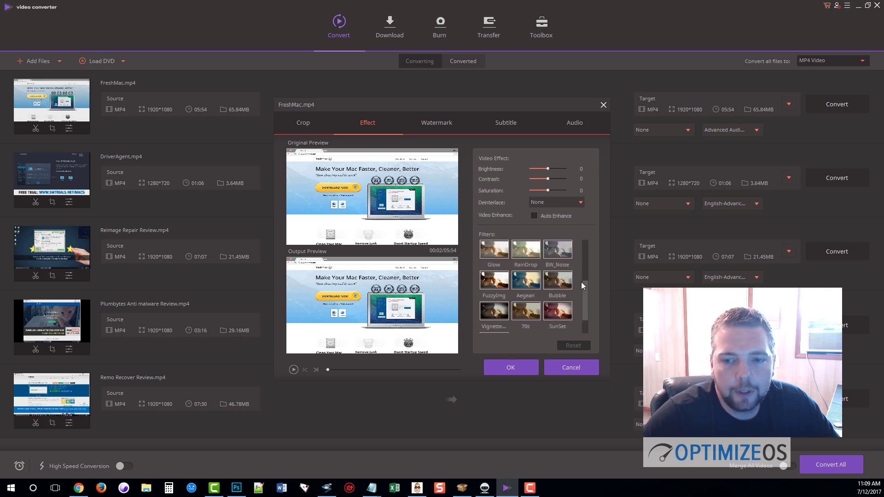
left_click(571, 368)
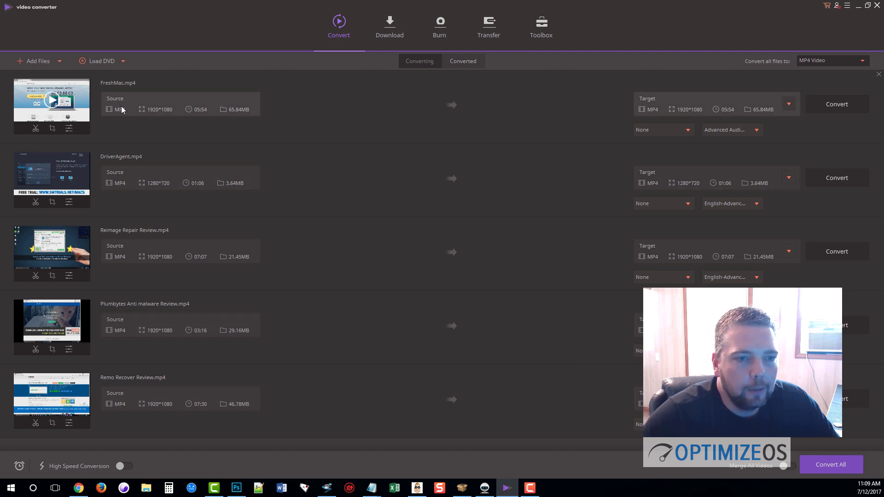
mouse_move(388, 105)
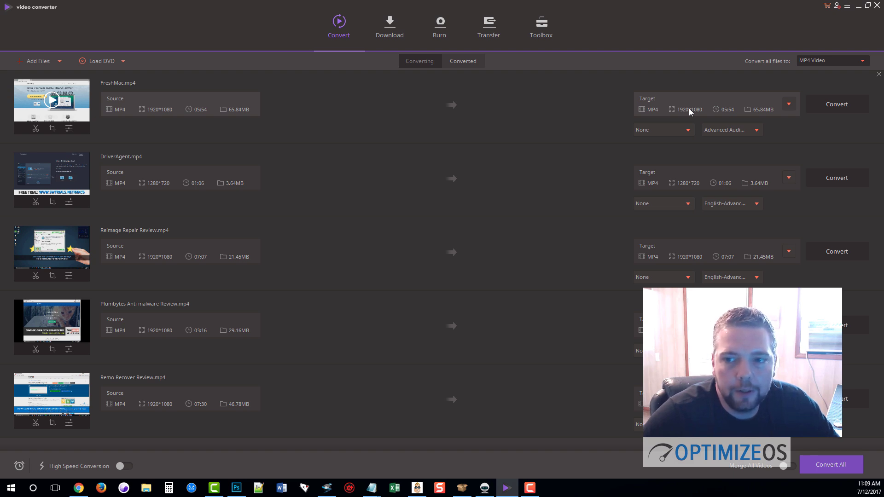
Review FreshMac.mp4's subtitle and audio track choices, leaving them unchanged.
left_click(686, 132)
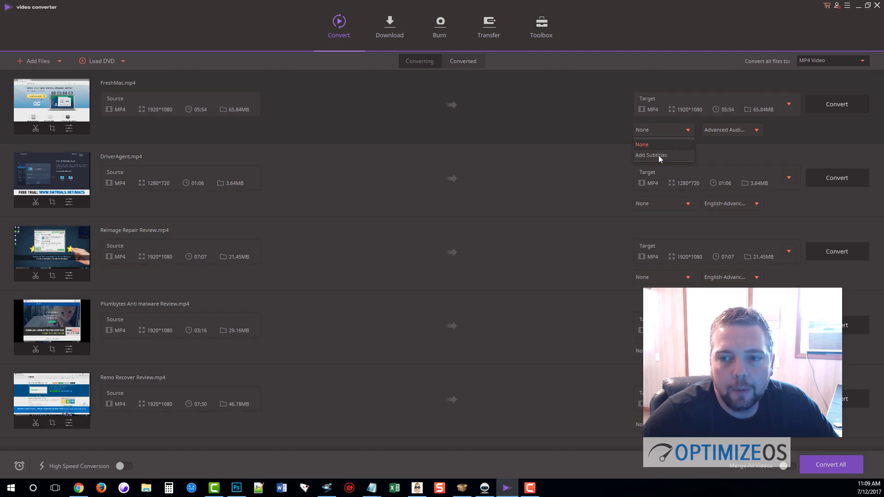
left_click(769, 131)
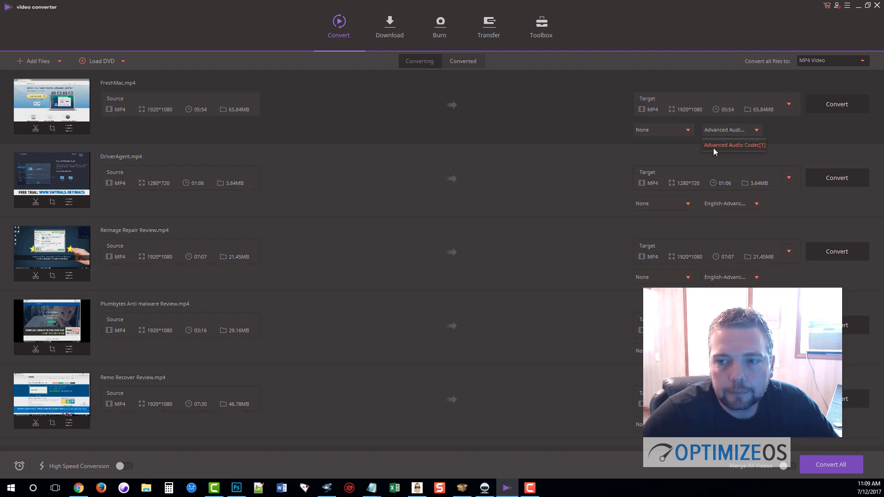
left_click(753, 146)
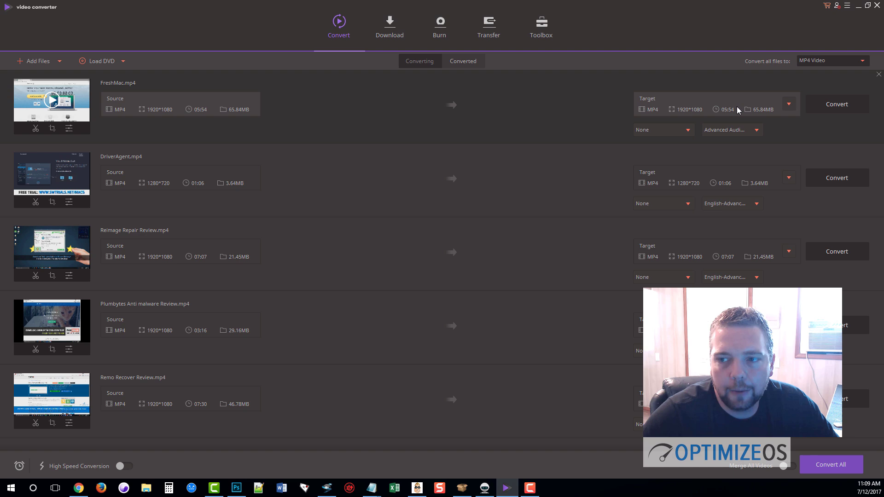
Browse FreshMac.mp4's output formats across the Video, Audio and Device presets, then close the list.
left_click(789, 105)
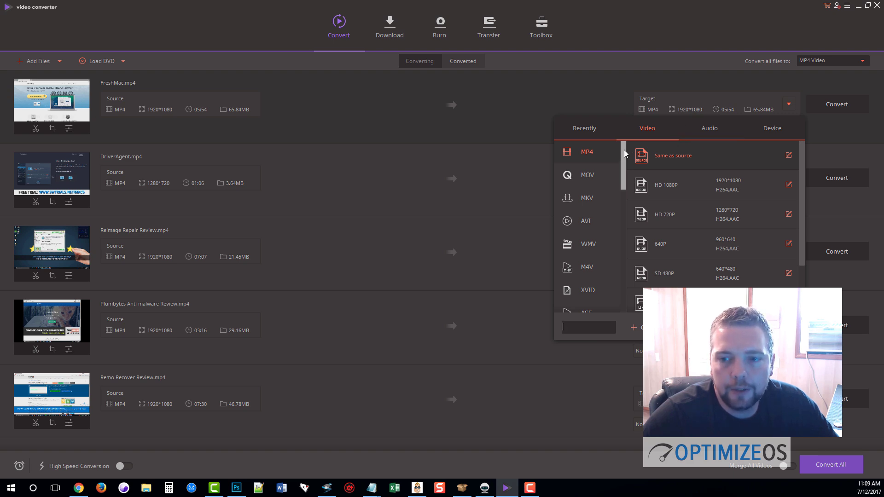
left_click_drag(624, 166, 619, 293)
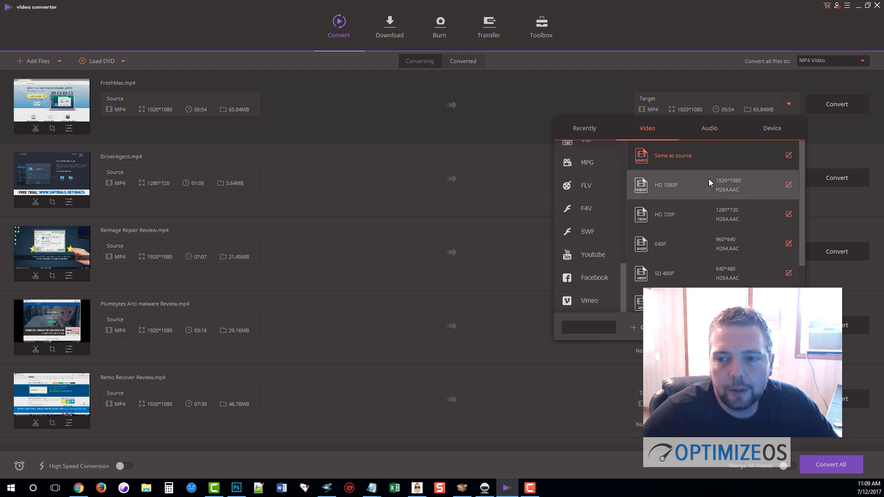
scroll(797, 186, "down", 2)
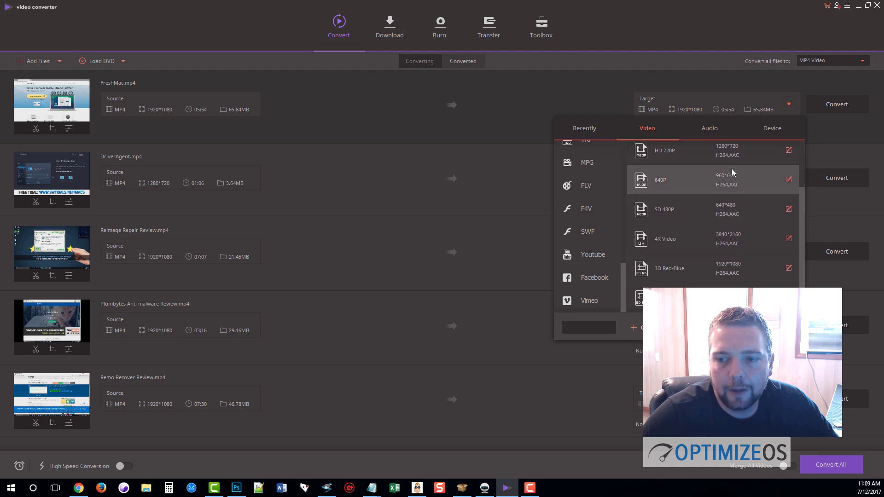
scroll(805, 268, "up", 2)
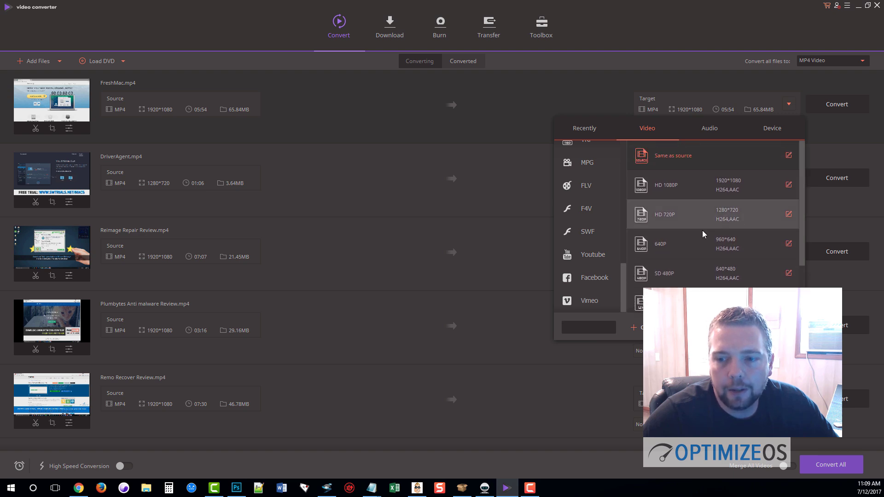
left_click_drag(626, 286, 624, 159)
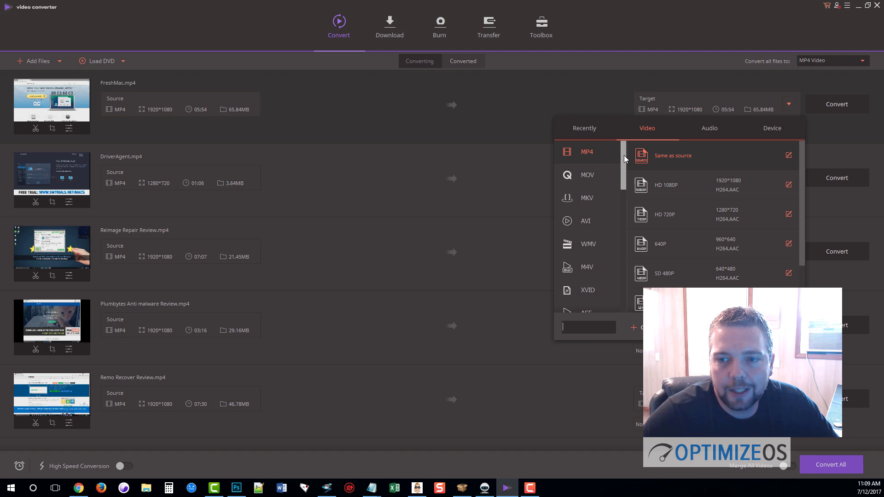
left_click(707, 129)
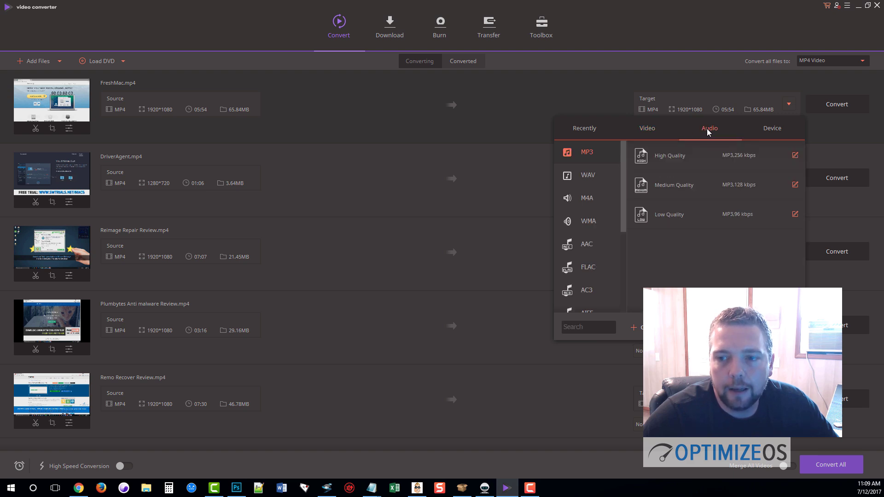
left_click(772, 129)
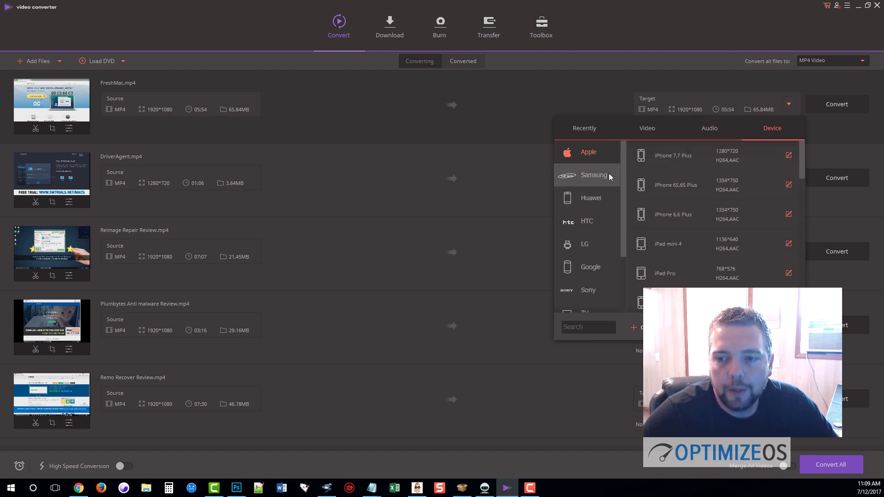
left_click(789, 103)
left_click(825, 141)
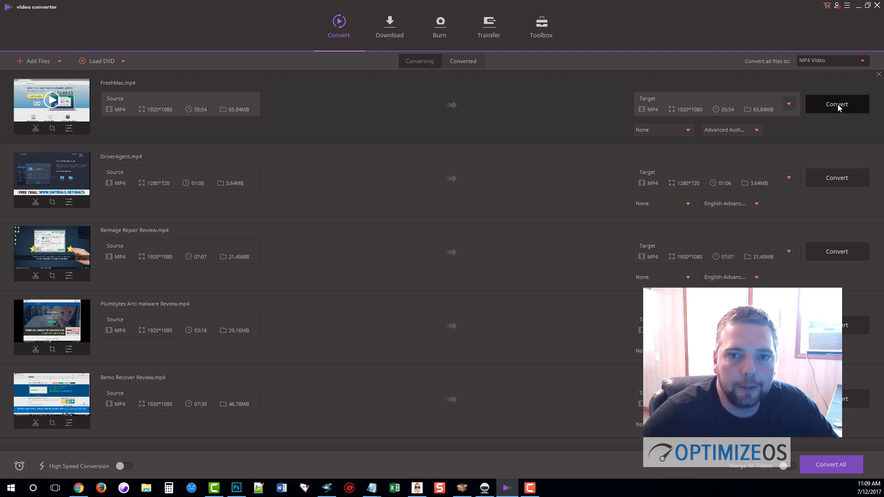
Go to the Download section and try adding a download from a copied video link.
left_click(394, 31)
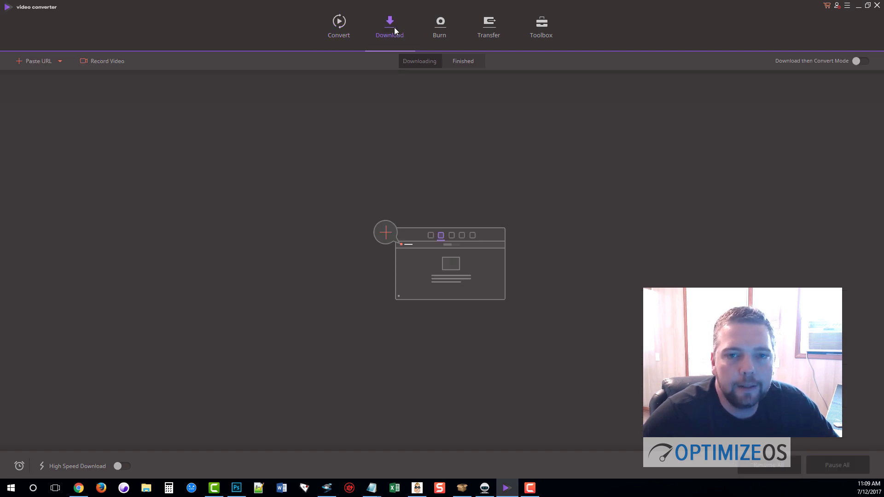
left_click(40, 64)
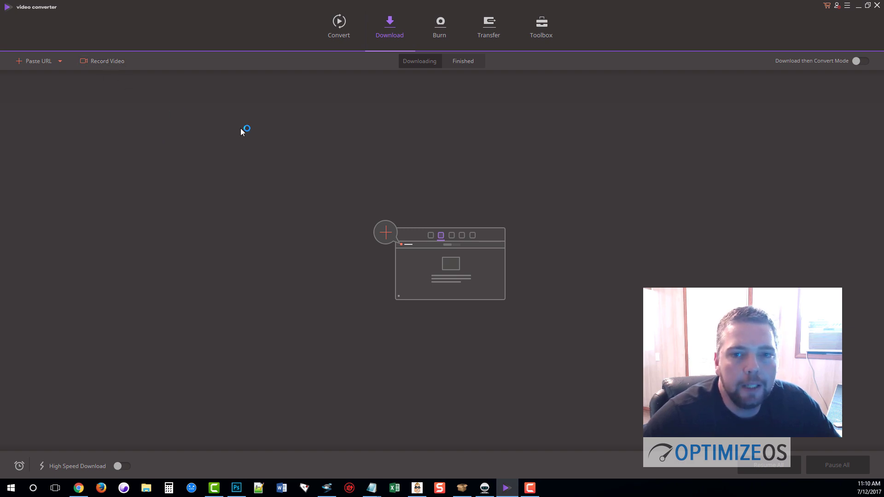
Add FreshMac.mp4 to the Burn section's disc list, then move to the Transfer section.
left_click(440, 29)
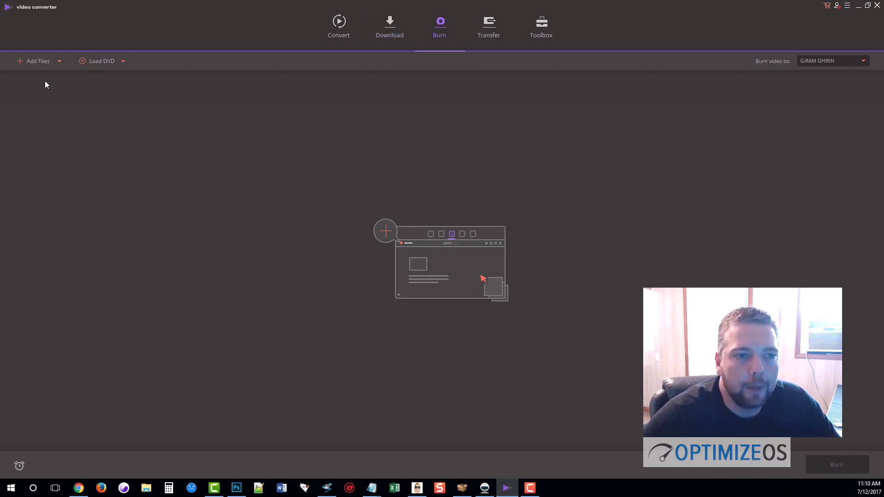
left_click(36, 62)
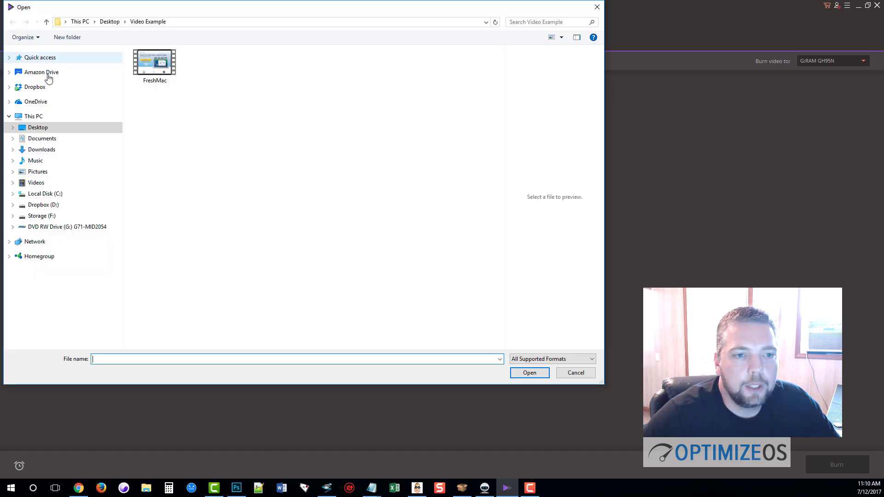
left_click(155, 64)
left_click(514, 373)
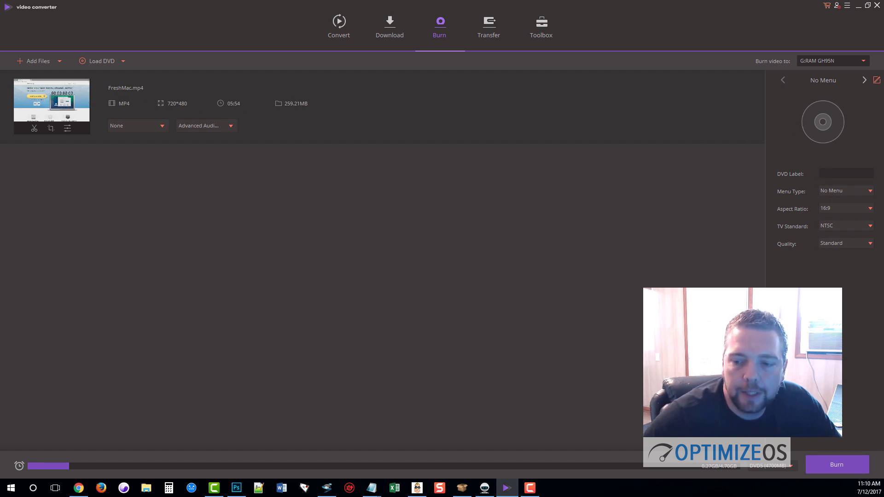
left_click(488, 26)
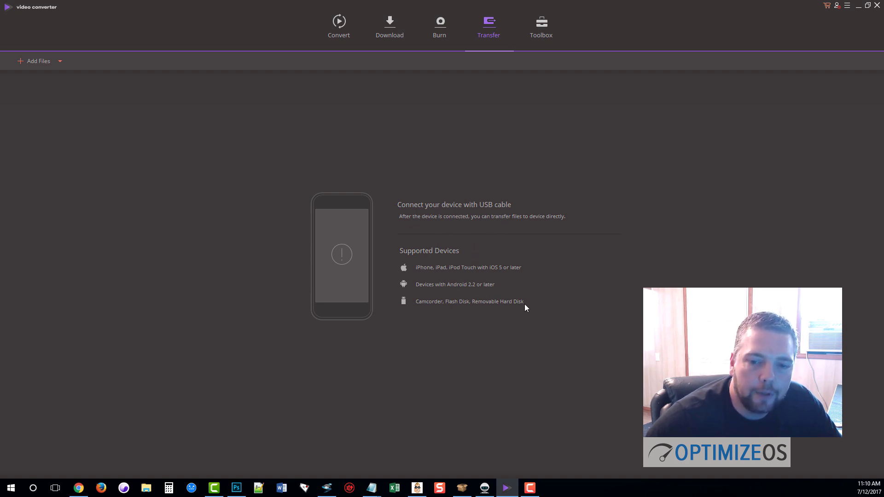
Switch to the Toolbox section listing the media and assistant tools.
left_click(543, 28)
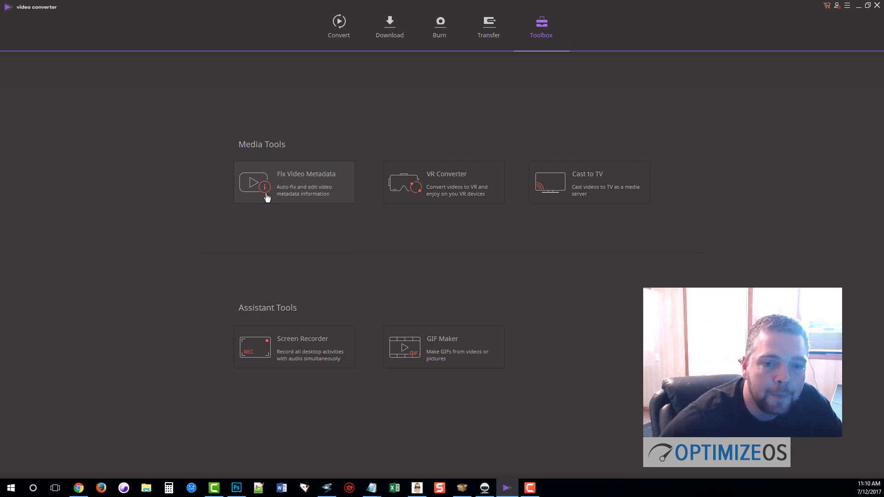
left_click(290, 187)
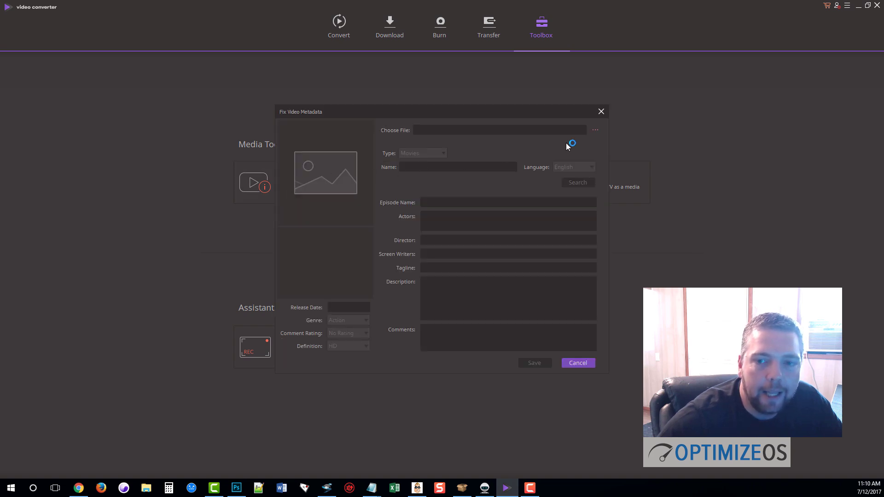
left_click(595, 130)
left_click(430, 155)
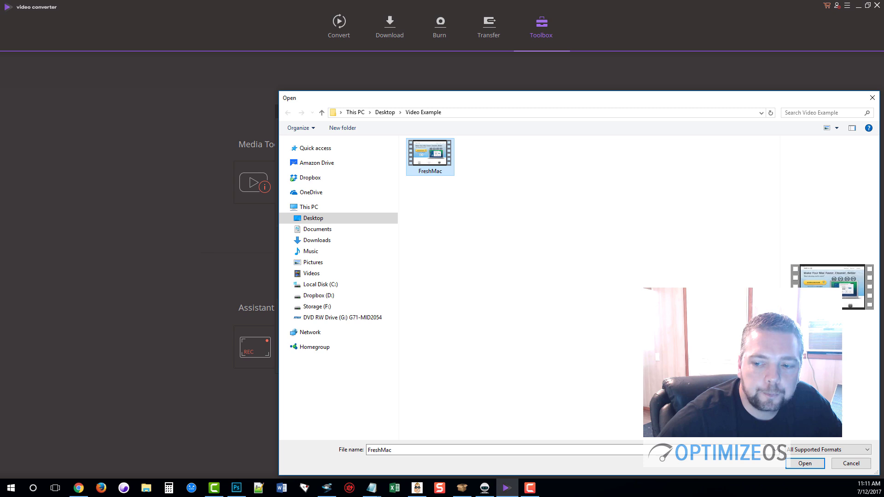
left_click(795, 462)
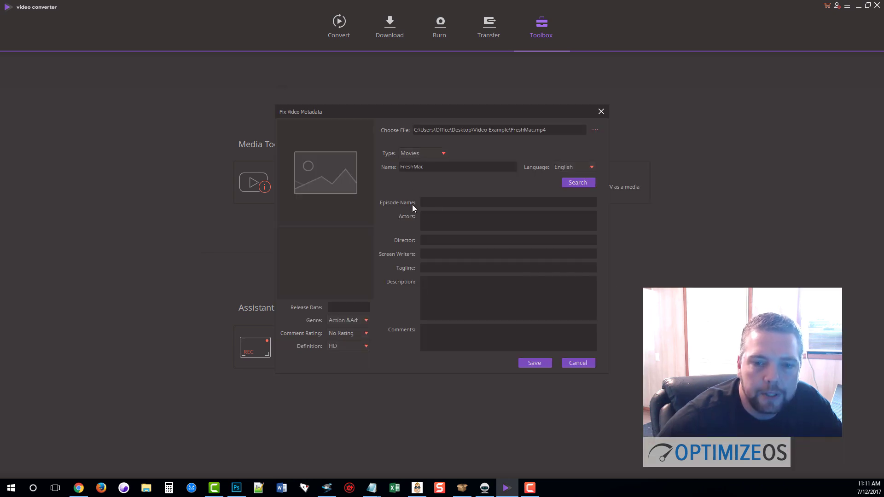
left_click(436, 203)
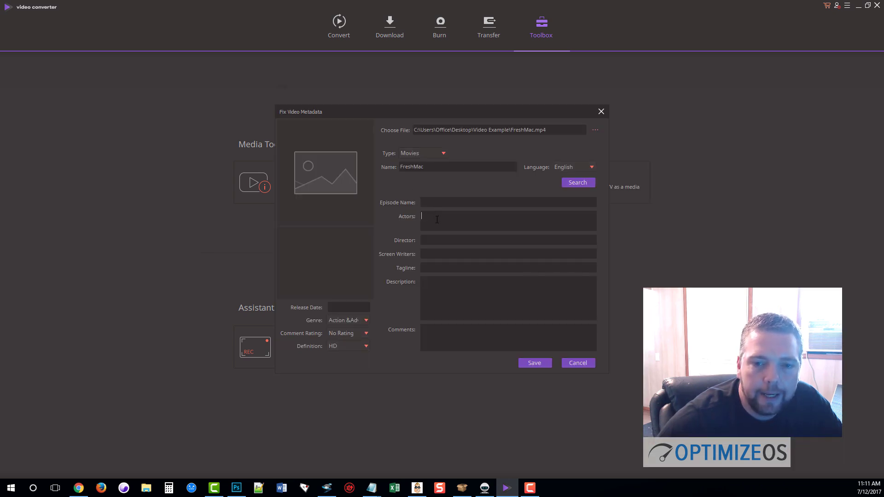
key("Tab")
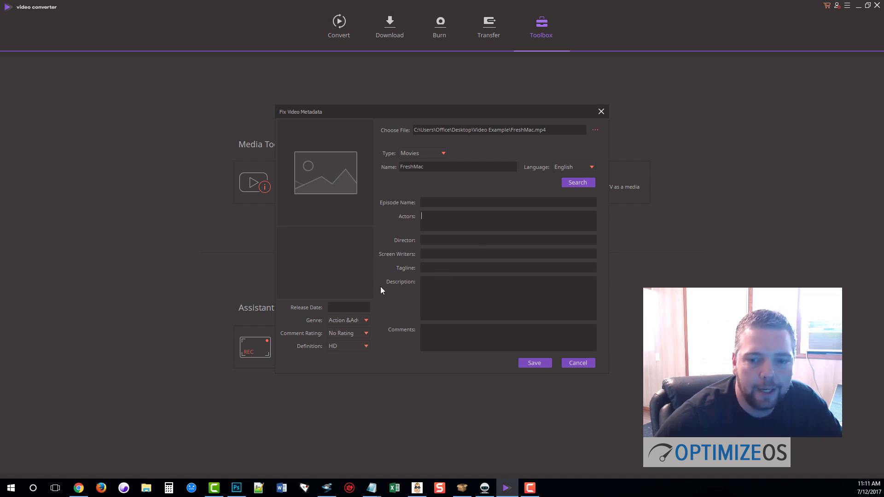
left_click(567, 363)
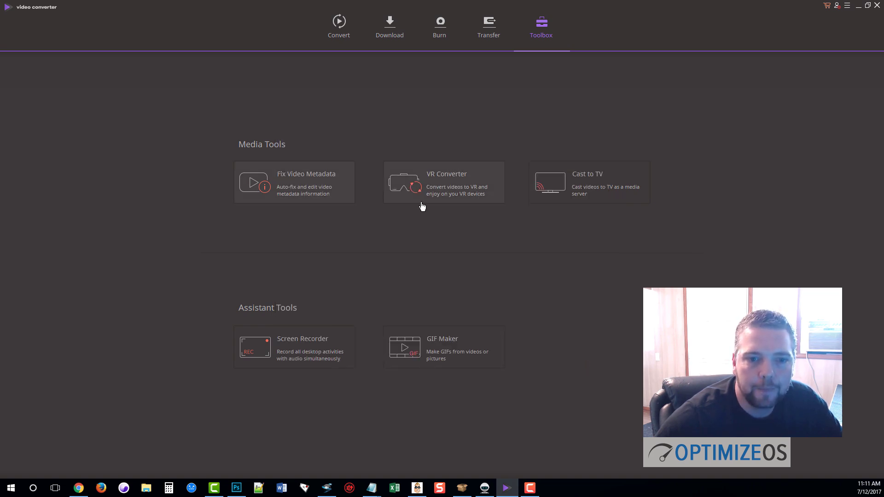
Open and close the VR Converter tool, then return to the five queued Convert videos.
left_click(464, 191)
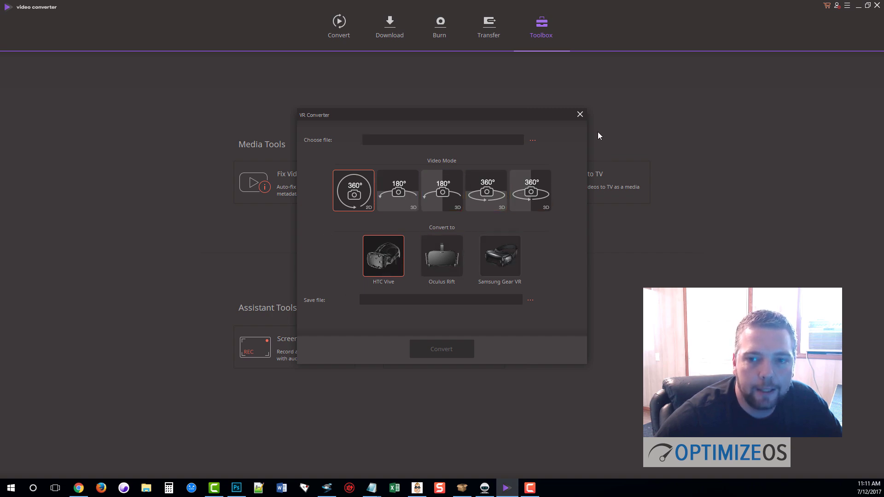
left_click(580, 115)
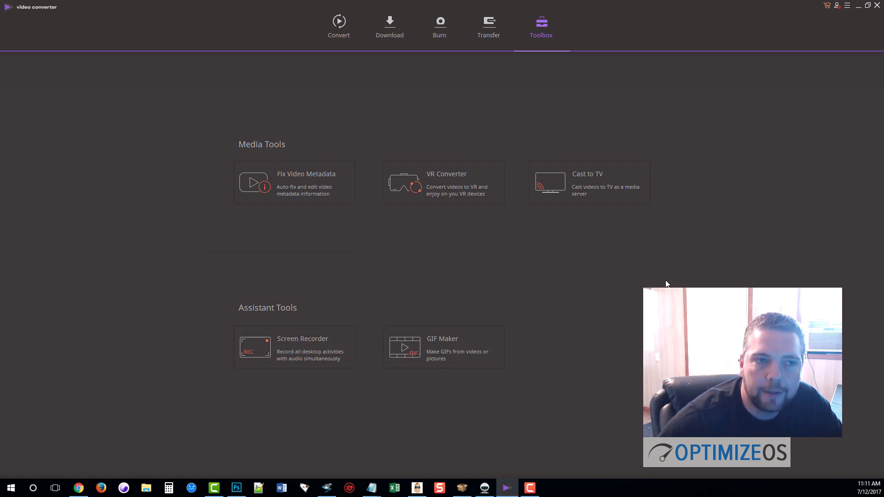
left_click(340, 25)
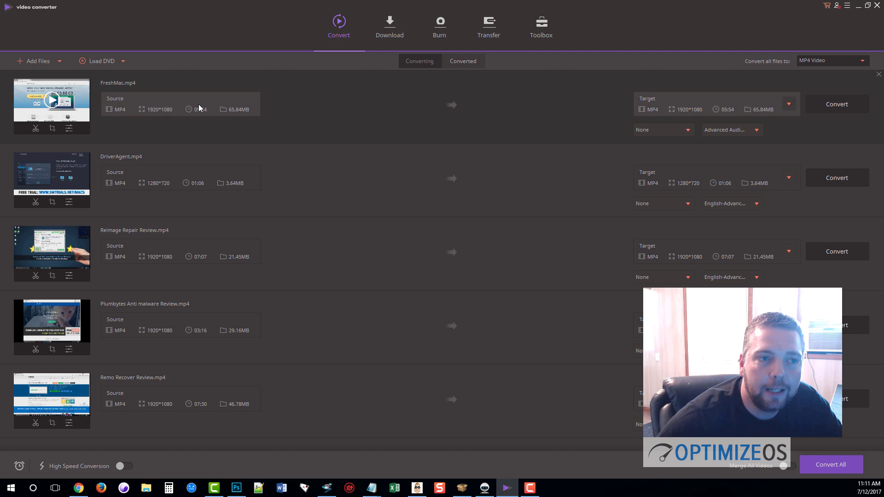